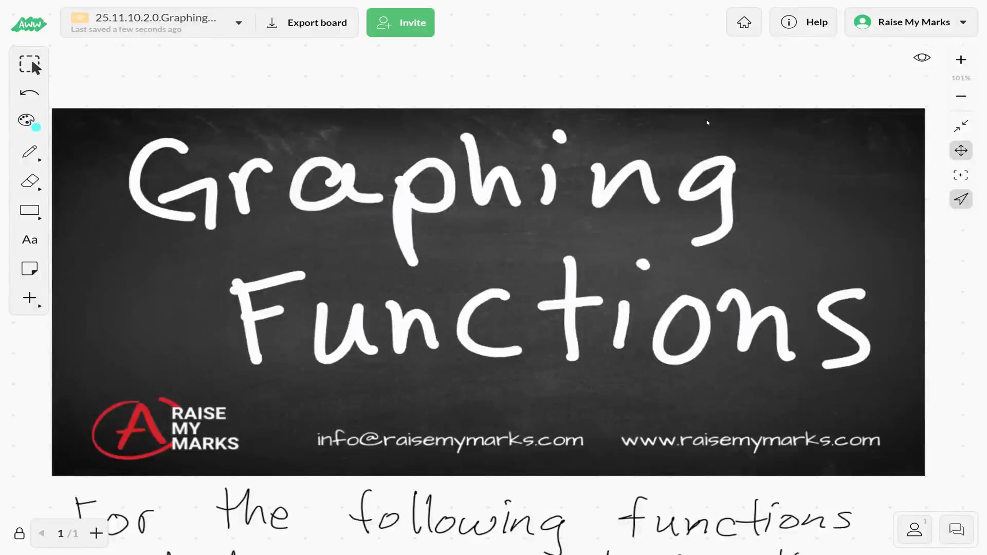
- Underline "parent function", "transformations" and "sketch" in the handwritten instructions with the cyan pen
scroll(707, 122, "down", 3)
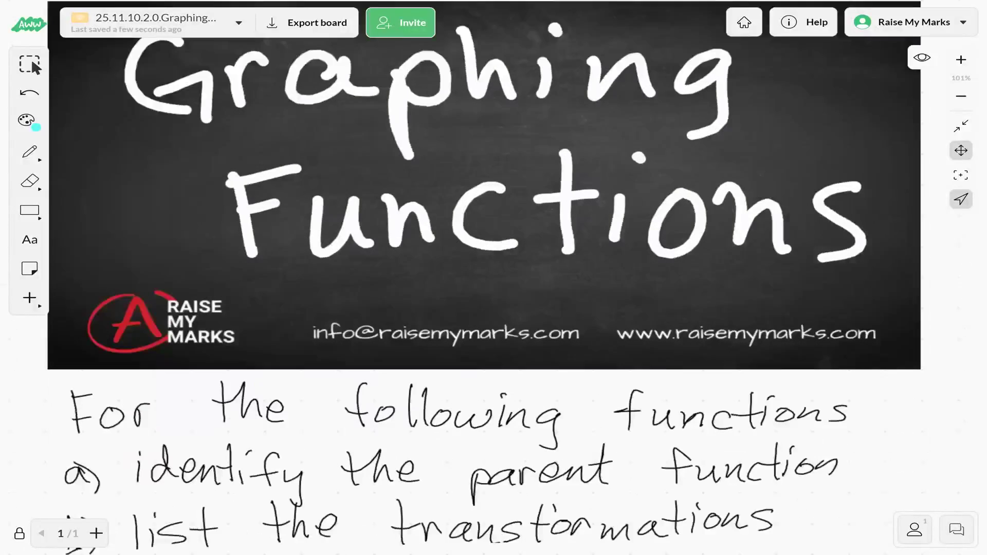
scroll(707, 121, "down", 8)
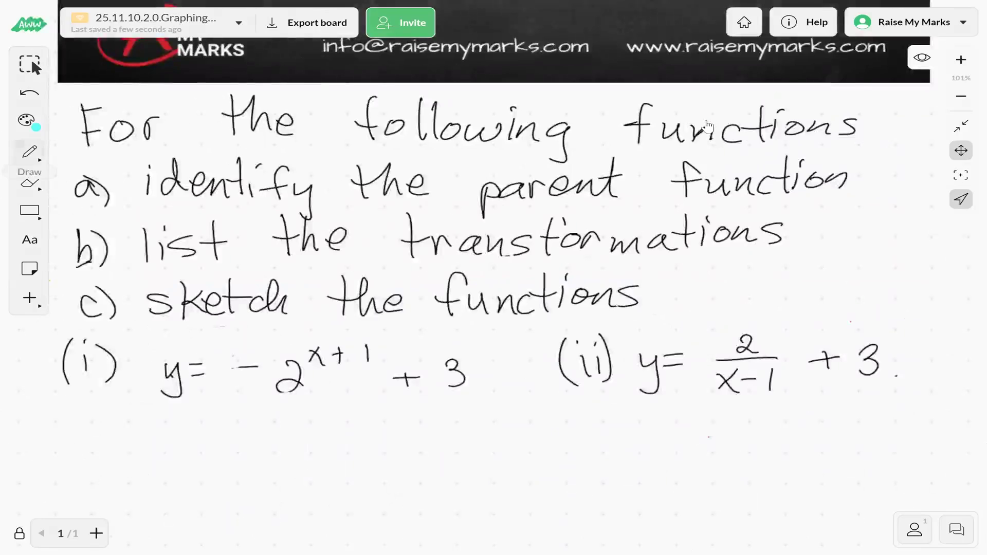
left_click(30, 152)
left_click(132, 217)
left_click(29, 152)
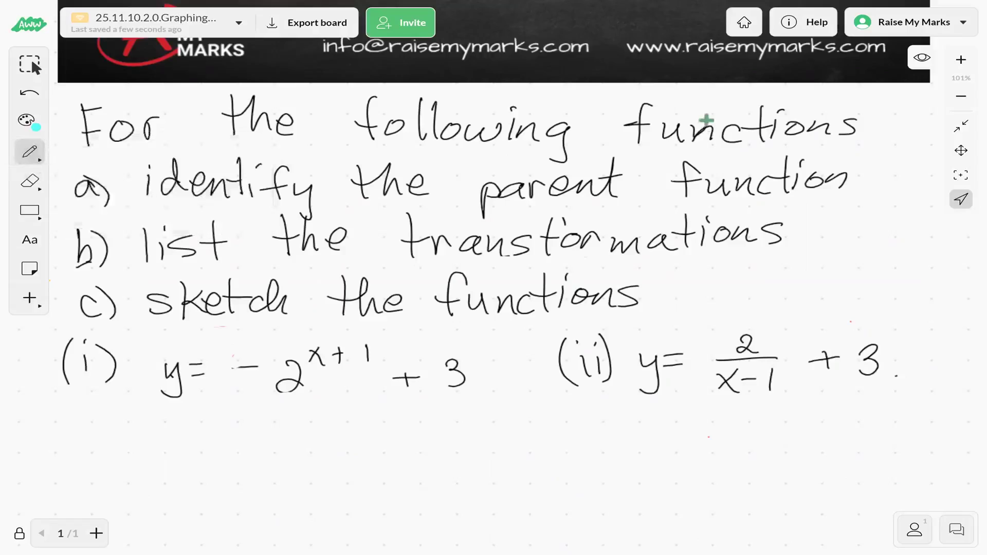
left_click_drag(483, 208, 835, 208)
left_click_drag(425, 259, 778, 248)
left_click_drag(142, 325, 299, 320)
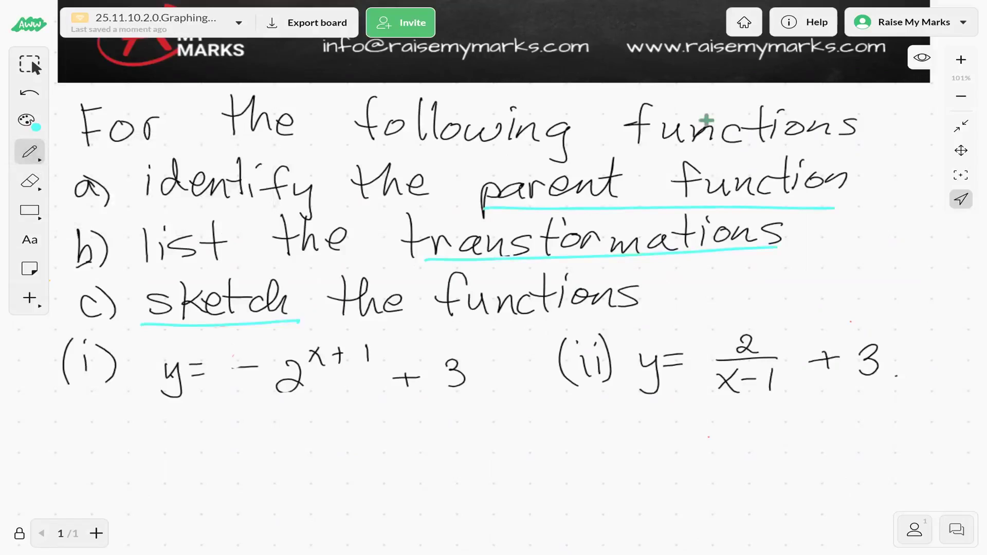
- Write the parent function "a) y = 2^x" in cyan below function (i)
left_click(961, 150)
left_click_drag(700, 252, 706, 121)
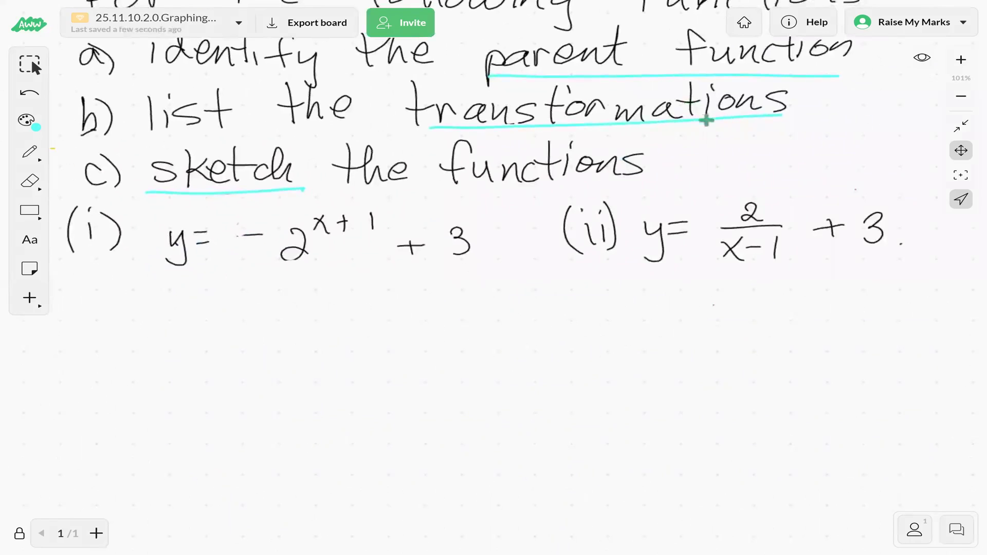
left_click(29, 151)
left_click_drag(123, 292, 138, 334)
left_click_drag(166, 299, 183, 312)
mouse_move(82, 299)
left_mouse_down()
mouse_move(64, 305)
mouse_move(81, 316)
left_mouse_up()
left_click_drag(85, 288, 88, 332)
mouse_move(232, 293)
left_mouse_down()
mouse_move(215, 297)
mouse_move(241, 319)
mouse_move(266, 296)
left_mouse_up()
left_click_drag(270, 276, 242, 297)
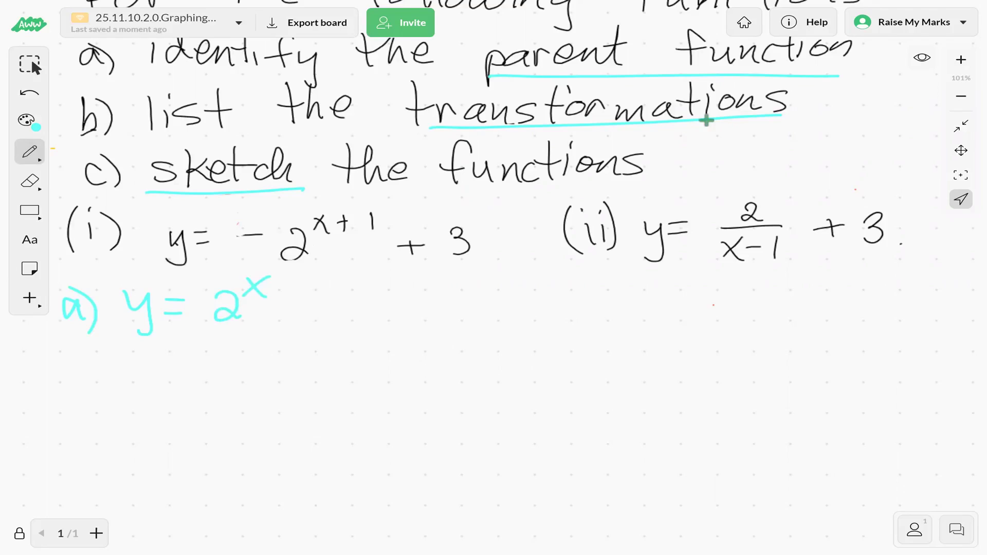
- Underline the exponent's x in function (i), add a "b)" label and draw arrows to the minus sign, the exponent and the 3
left_click_drag(313, 241, 330, 239)
mouse_move(59, 347)
left_mouse_down()
mouse_move(60, 373)
mouse_move(86, 379)
left_mouse_up()
mouse_move(210, 271)
left_mouse_down()
mouse_move(237, 251)
mouse_move(244, 261)
left_mouse_up()
mouse_move(375, 283)
left_mouse_down()
mouse_move(357, 258)
mouse_move(372, 266)
left_mouse_up()
mouse_move(449, 269)
left_mouse_down()
mouse_move(485, 295)
mouse_move(471, 275)
left_mouse_up()
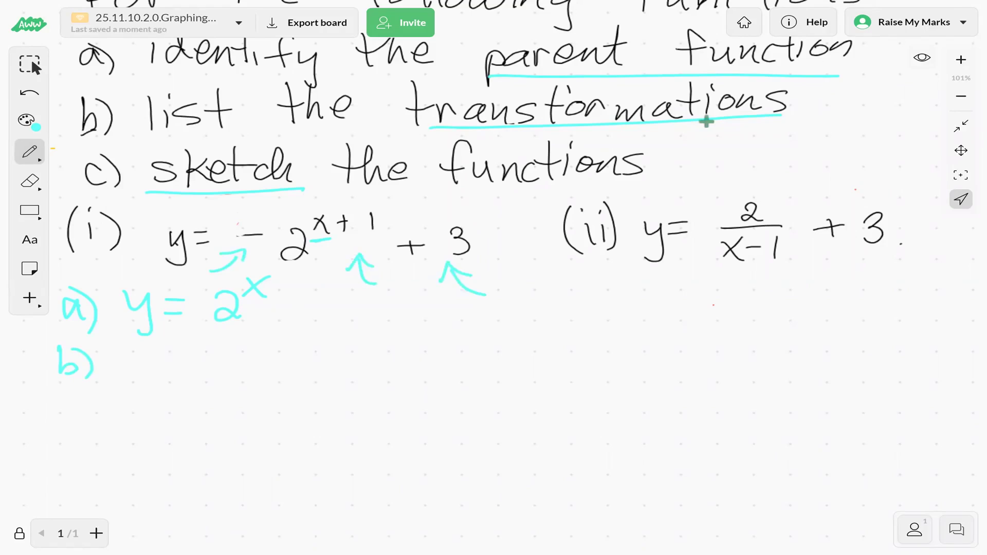
- Write "reflection in the x-axis" in cyan beside the "b)" label
left_click_drag(107, 372, 154, 366)
mouse_move(167, 347)
left_mouse_down()
mouse_move(153, 401)
mouse_move(234, 366)
mouse_move(291, 366)
left_mouse_up()
left_click_drag(213, 353, 228, 350)
mouse_move(306, 379)
left_mouse_down()
mouse_move(337, 366)
mouse_move(381, 375)
mouse_move(403, 359)
left_mouse_up()
mouse_move(402, 350)
left_mouse_down()
mouse_move(418, 368)
mouse_move(438, 362)
left_mouse_up()
mouse_move(465, 352)
left_mouse_down()
mouse_move(485, 365)
mouse_move(456, 369)
mouse_move(501, 355)
left_mouse_up()
mouse_move(532, 351)
left_mouse_down()
mouse_move(514, 361)
mouse_move(567, 363)
mouse_move(534, 369)
left_mouse_up()
mouse_move(572, 349)
left_mouse_down()
mouse_move(567, 363)
mouse_move(579, 342)
left_mouse_up()
left_click_drag(593, 351, 576, 371)
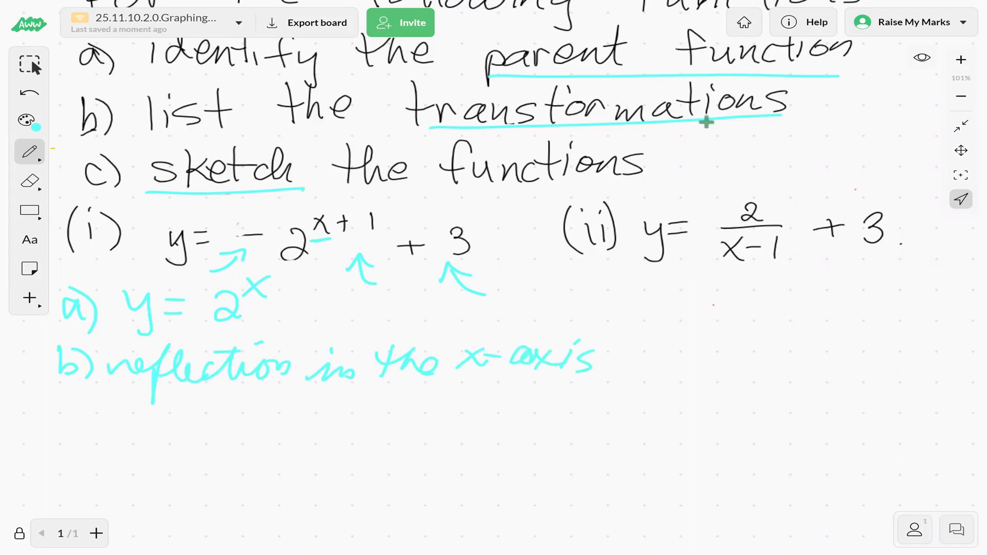
- Write "vertical translation up 3 units." below the reflection line
mouse_move(56, 427)
left_mouse_down()
mouse_move(68, 414)
mouse_move(149, 426)
left_mouse_up()
mouse_move(164, 404)
left_mouse_down()
mouse_move(130, 407)
mouse_move(168, 428)
mouse_move(213, 401)
mouse_move(218, 425)
mouse_move(240, 427)
mouse_move(253, 410)
left_mouse_up()
mouse_move(253, 427)
left_mouse_down()
mouse_move(281, 416)
mouse_move(296, 425)
mouse_move(467, 419)
left_mouse_up()
left_click_drag(391, 400, 415, 398)
left_click_drag(446, 398, 531, 411)
left_click_drag(570, 390, 571, 407)
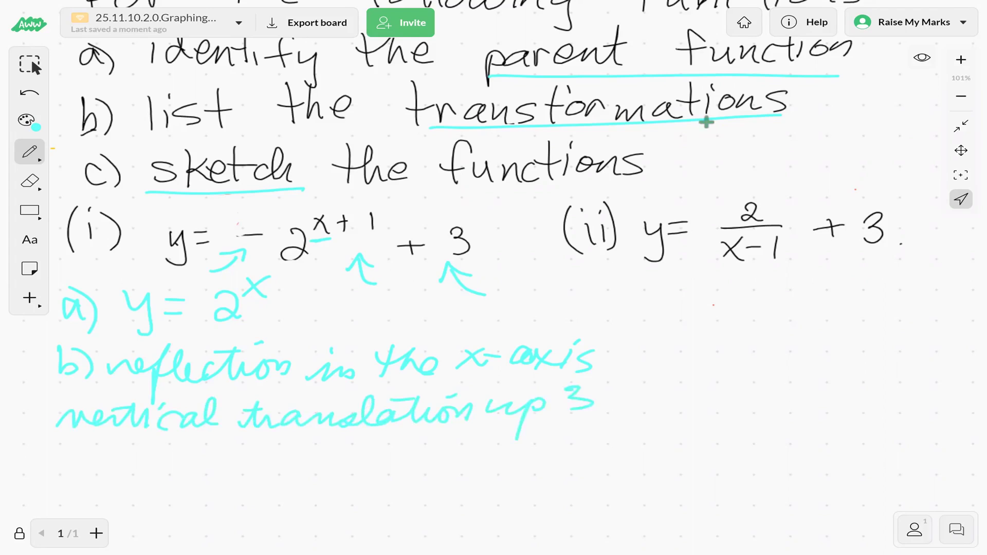
mouse_move(101, 442)
left_mouse_down()
mouse_move(110, 454)
mouse_move(174, 460)
left_mouse_up()
left_click_drag(187, 452, 201, 462)
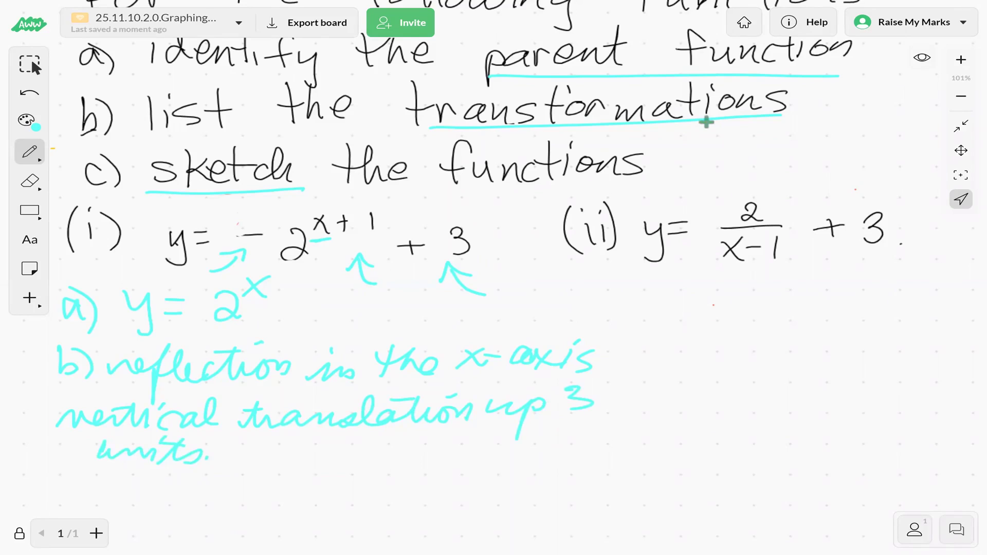
- Write "x-(-1)" in cyan above the exponent x+1 of function (i)
left_click_drag(313, 194, 324, 205)
mouse_move(328, 194)
left_mouse_down()
mouse_move(314, 206)
mouse_move(354, 205)
left_mouse_up()
left_click_drag(363, 198, 388, 207)
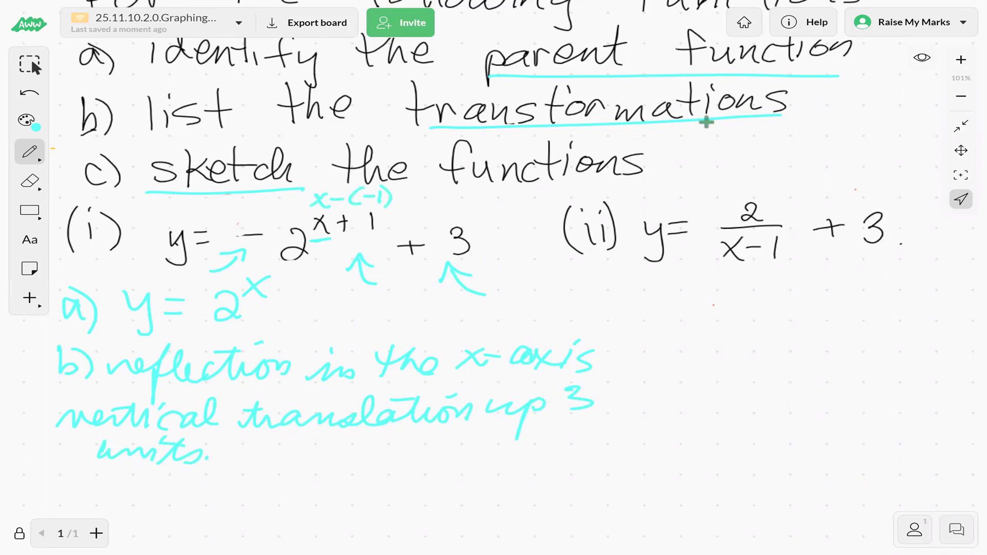
- Write "horizontal translation left 1 unit." below the vertical translation
key("space")
scroll(708, 122, "down", 3)
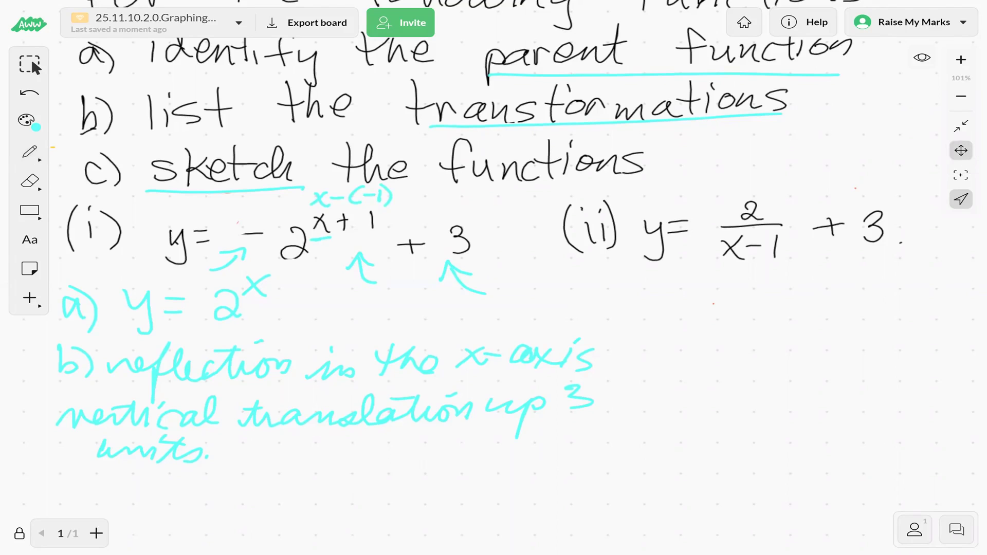
left_click(30, 153)
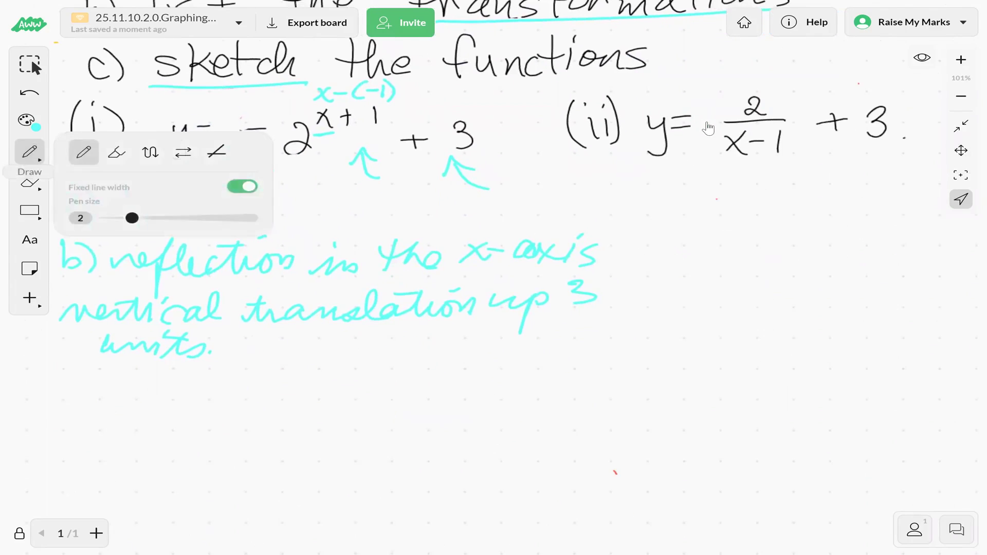
mouse_move(50, 388)
left_mouse_down()
mouse_move(65, 396)
mouse_move(77, 373)
mouse_move(125, 399)
mouse_move(204, 371)
left_mouse_up()
mouse_move(183, 380)
left_mouse_down()
mouse_move(213, 374)
mouse_move(222, 396)
mouse_move(280, 372)
mouse_move(309, 396)
mouse_move(468, 399)
mouse_move(566, 378)
left_mouse_up()
left_click_drag(470, 375, 500, 372)
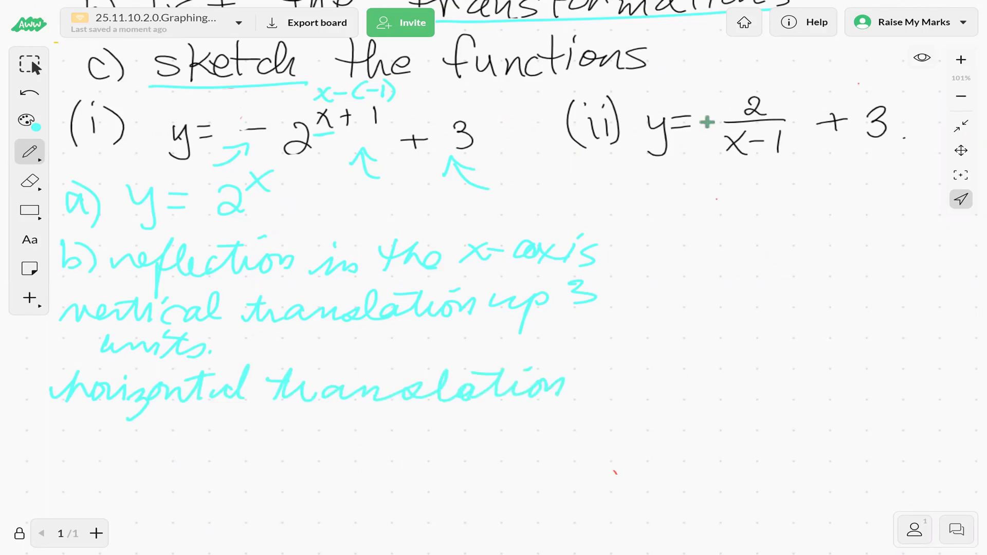
mouse_move(52, 448)
left_mouse_down()
mouse_move(91, 425)
mouse_move(119, 438)
mouse_move(120, 469)
left_mouse_up()
mouse_move(150, 424)
left_mouse_down()
mouse_move(131, 443)
mouse_move(172, 421)
mouse_move(195, 447)
mouse_move(334, 445)
mouse_move(350, 425)
left_mouse_up()
left_click(222, 438)
left_click(358, 438)
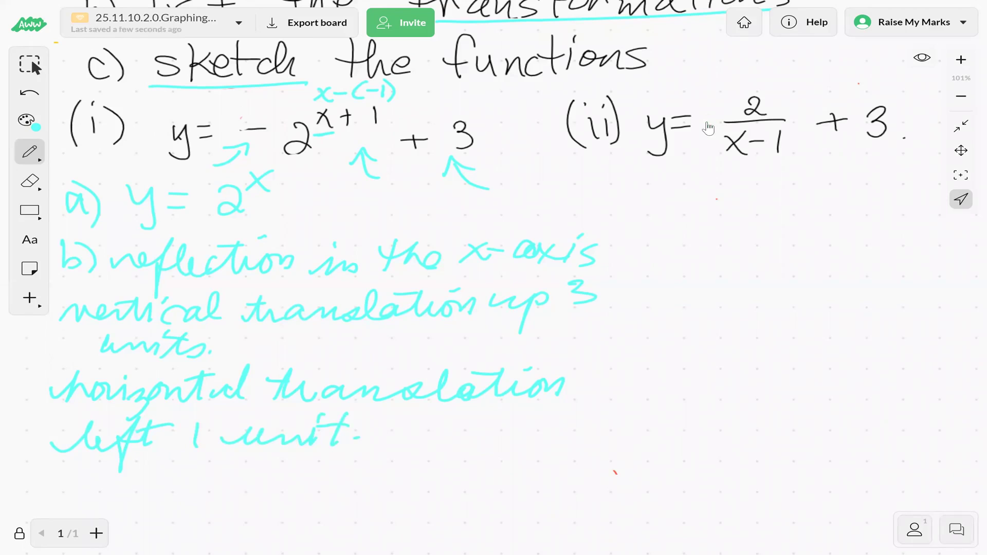
- Write a cyan "c)" label in the empty area below the list of transformations
left_click(961, 150)
left_click_drag(463, 391, 482, 182)
left_click_drag(642, 331, 707, 121)
left_click_drag(707, 121, 677, 323)
left_click(960, 96)
left_click(961, 96)
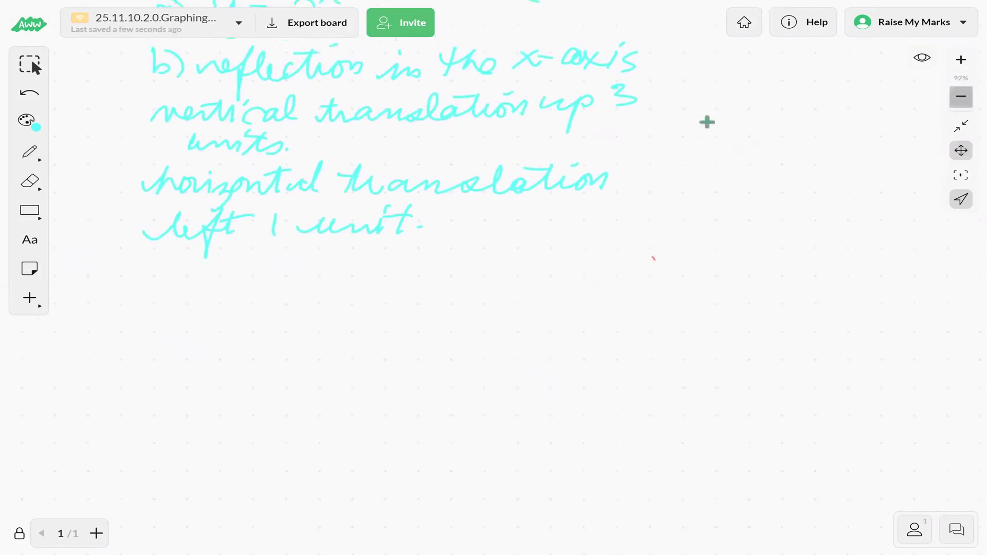
left_click(961, 97)
left_click(30, 152)
left_click_drag(121, 260, 124, 284)
- Draw a black vertical axis as a straight line in the empty space beside the "c)" label
left_click(26, 121)
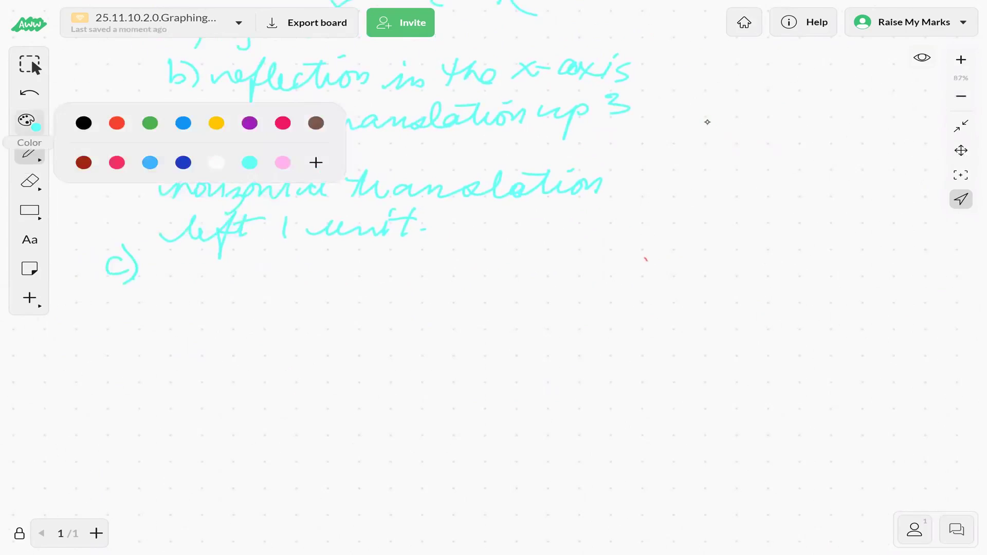
left_click(84, 123)
left_click(30, 152)
left_click(216, 152)
left_click(961, 96)
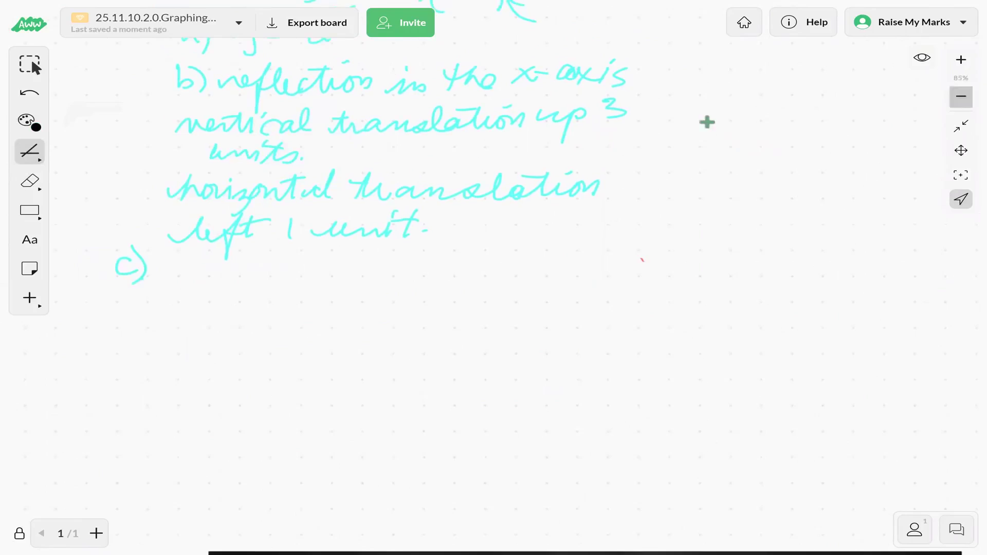
left_click(961, 97)
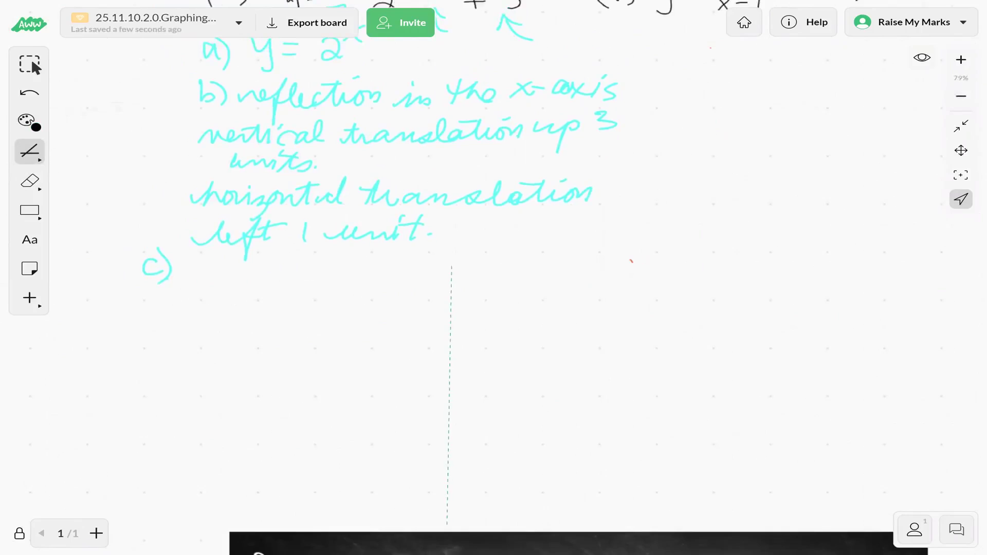
left_click_drag(450, 524, 447, 526)
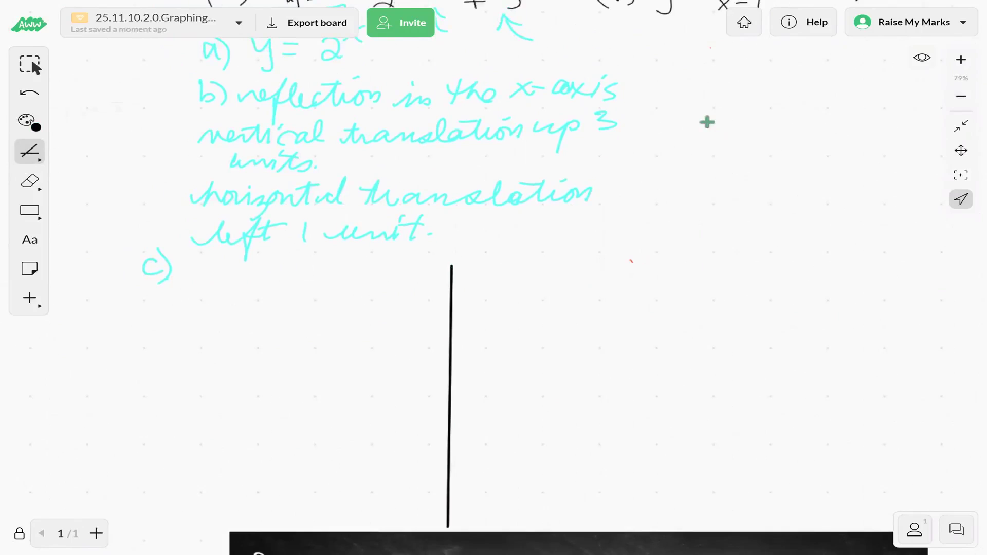
- Set the straight-line pen size to 1 and draw a horizontal axis across the vertical one
left_click(30, 152)
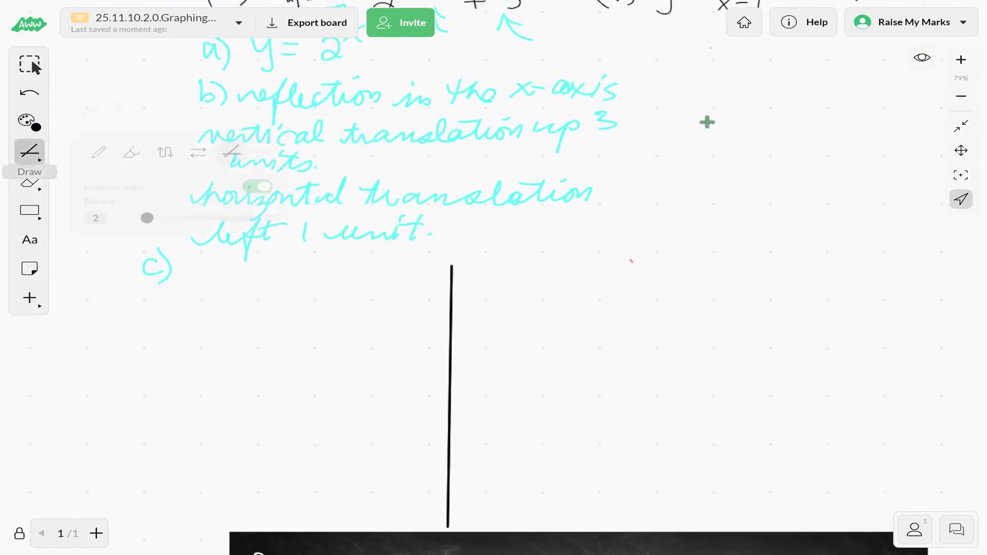
left_click_drag(133, 218, 108, 218)
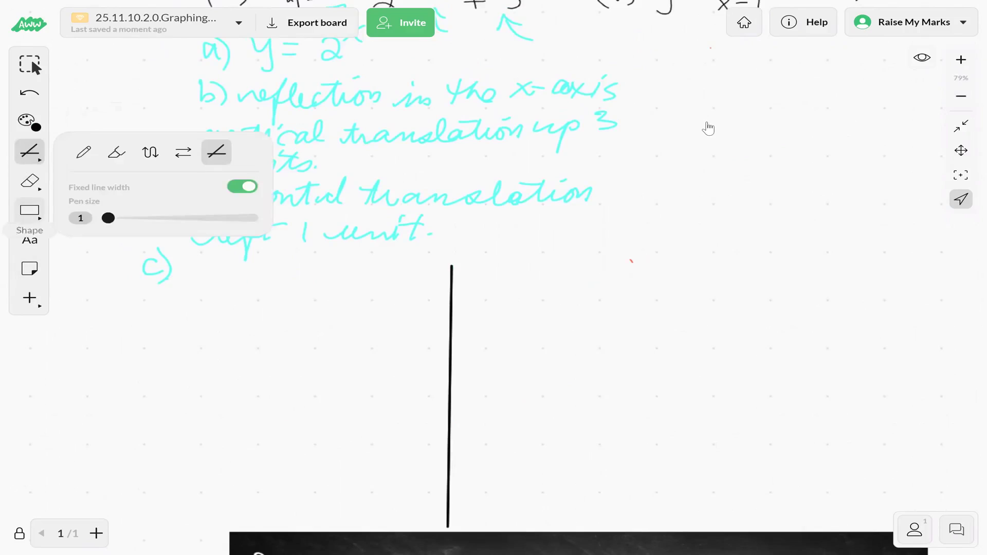
left_click(29, 152)
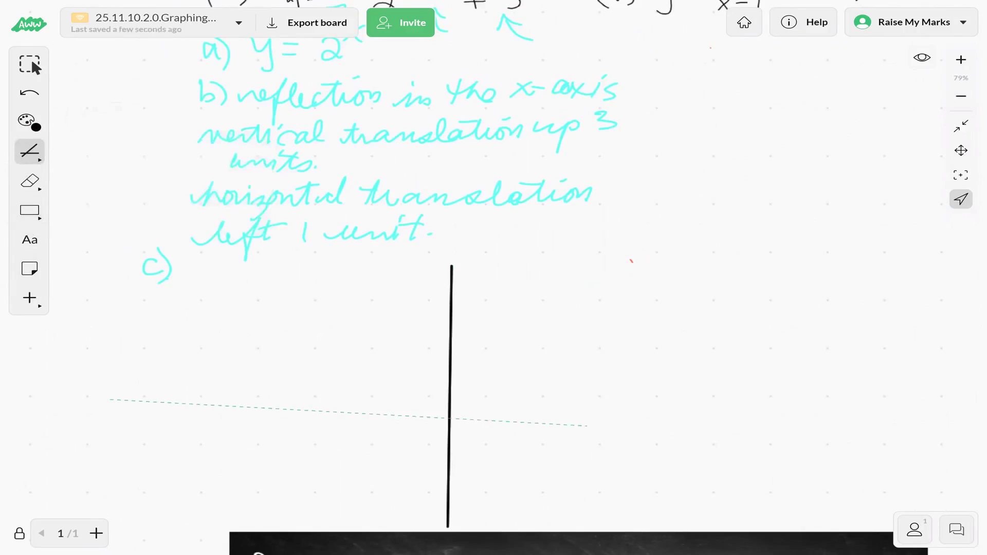
left_click_drag(705, 403, 714, 404)
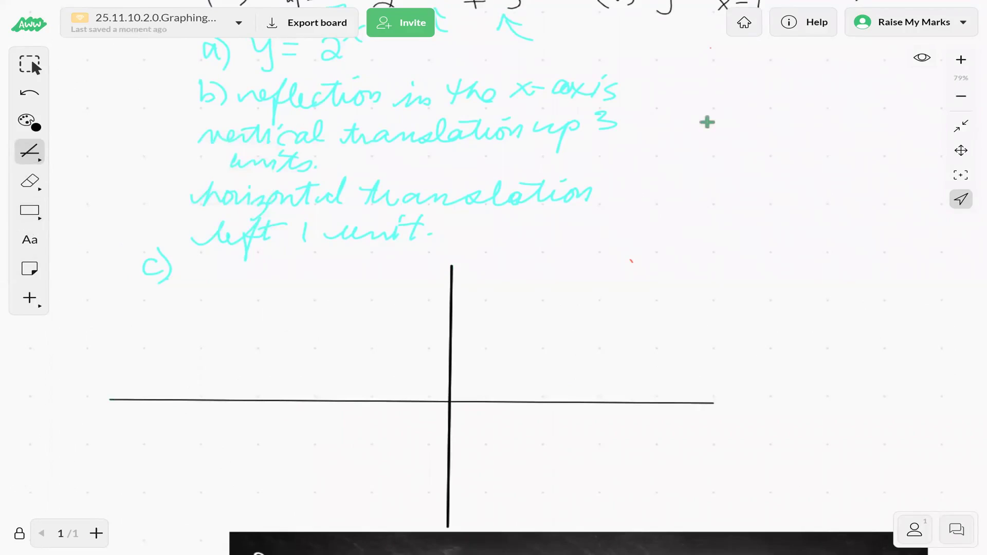
- Switch to the freehand pen in dark blue and mark a tick on the vertical axis just above the origin
left_click(29, 123)
key("Down")
key("Left")
key("Left")
key("Left")
key("Right")
key("Right")
key("Right")
key("Left")
key("Left")
key("Left")
left_click(184, 162)
left_click(30, 152)
left_click(83, 152)
left_click_drag(445, 378, 454, 376)
- Draw the dark blue exponential growth curve through the tick, dot its y-intercept and label the intercept 1
left_click(960, 60)
key("ctrl+plus")
key("ctrl+plus")
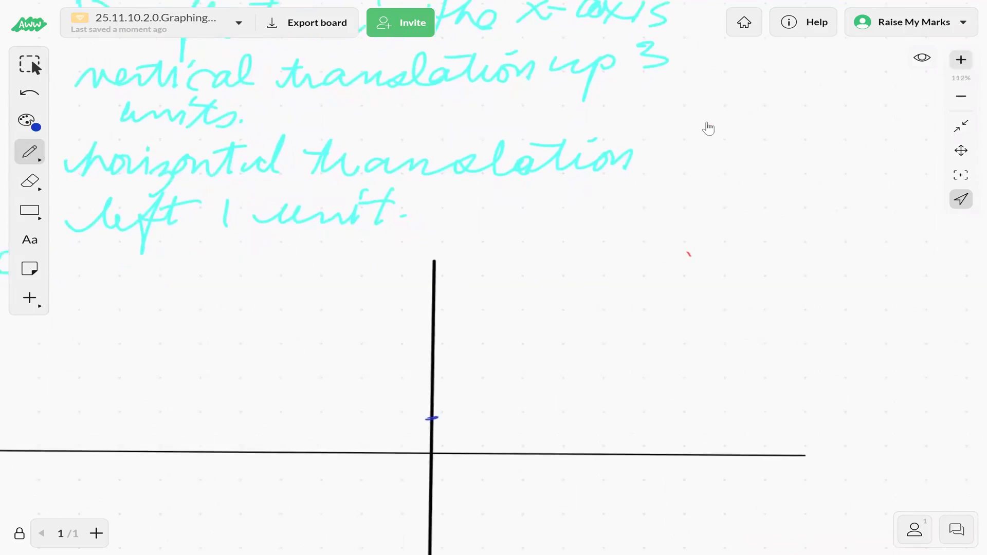
left_click(961, 151)
left_click_drag(514, 360, 486, 201)
left_click(29, 152)
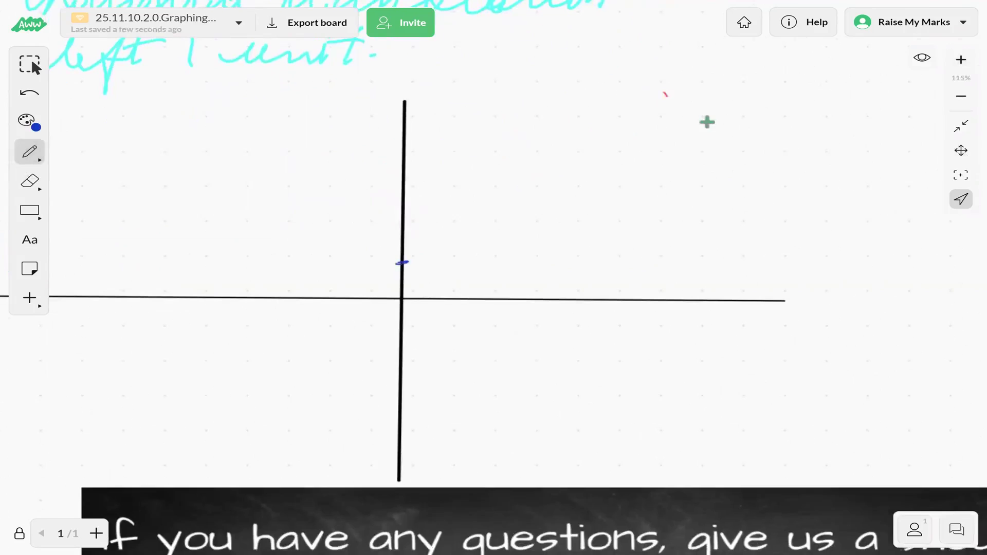
mouse_move(403, 266)
left_mouse_down()
mouse_move(607, 124)
mouse_move(392, 268)
mouse_move(56, 281)
left_mouse_up()
left_click_drag(404, 264, 380, 278)
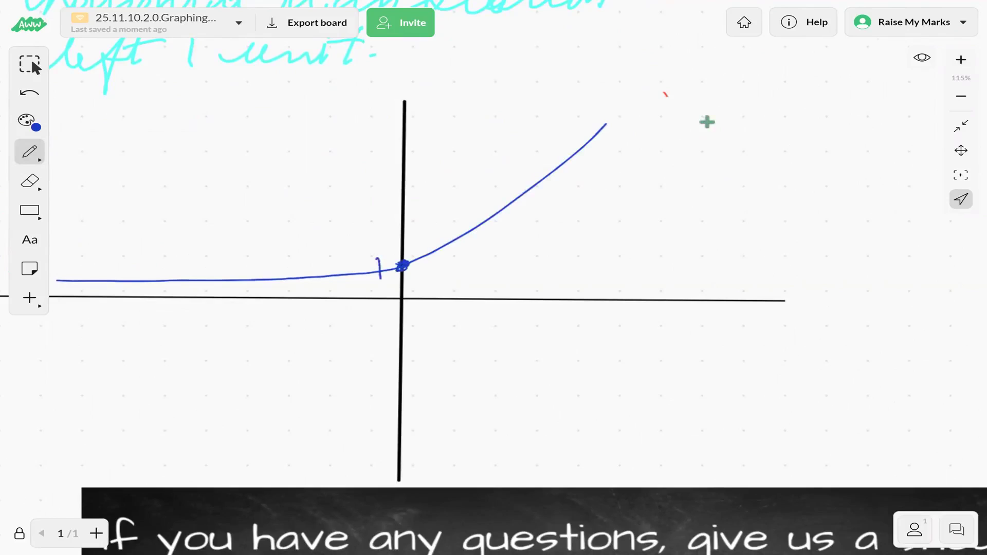
- Label the dark blue curve "y=2^x" with an arrow pointing to its upper end
mouse_move(605, 124)
left_mouse_down()
mouse_move(612, 144)
mouse_move(649, 145)
left_mouse_up()
mouse_move(661, 132)
left_mouse_down()
mouse_move(641, 161)
mouse_move(683, 136)
left_mouse_up()
mouse_move(659, 145)
left_mouse_down()
mouse_move(697, 148)
mouse_move(715, 134)
left_mouse_up()
left_click_drag(723, 123, 709, 132)
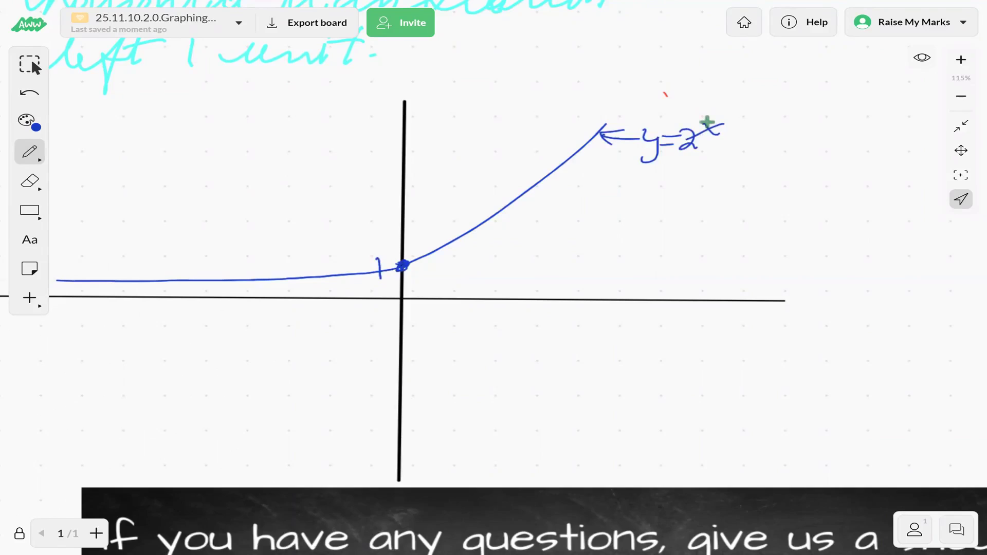
- In green, mark the blue curve's y-intercept and its point shifted one unit left, labelled -1 on the horizontal axis
key("space")
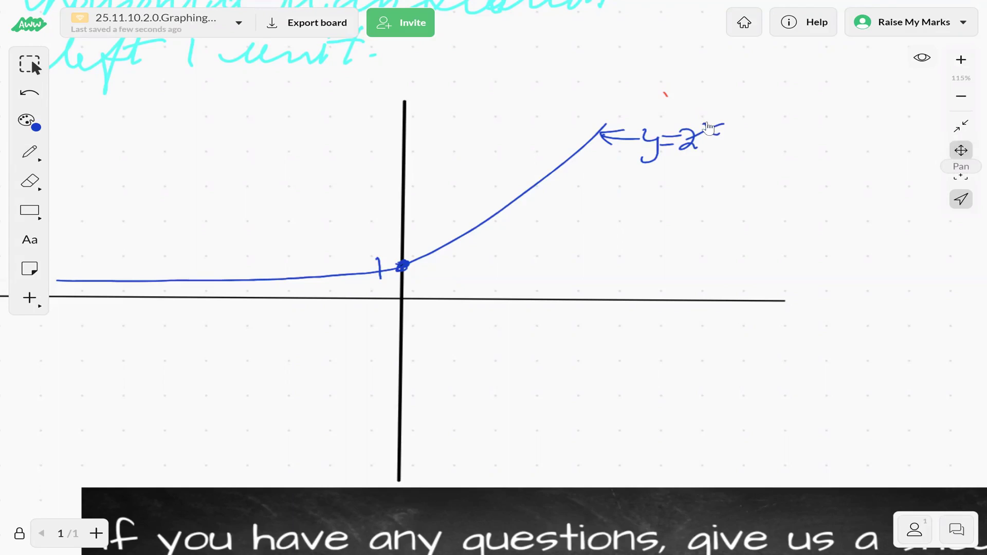
left_click(29, 123)
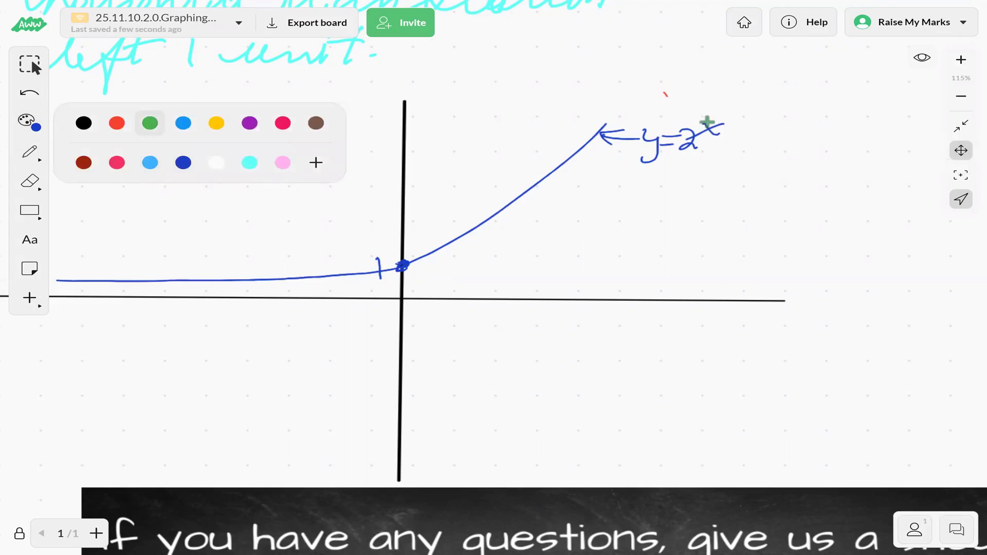
left_click(150, 123)
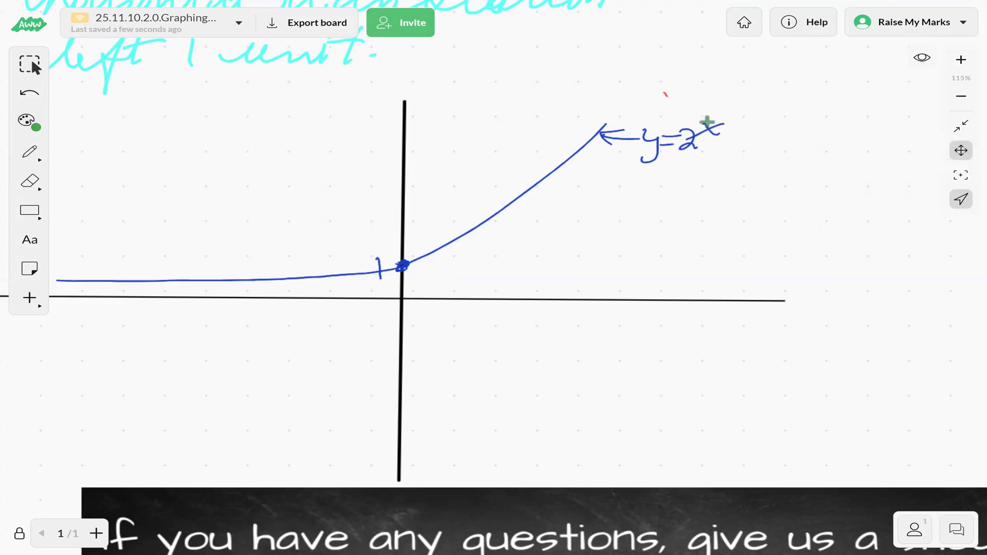
left_click_drag(707, 122, 705, 120)
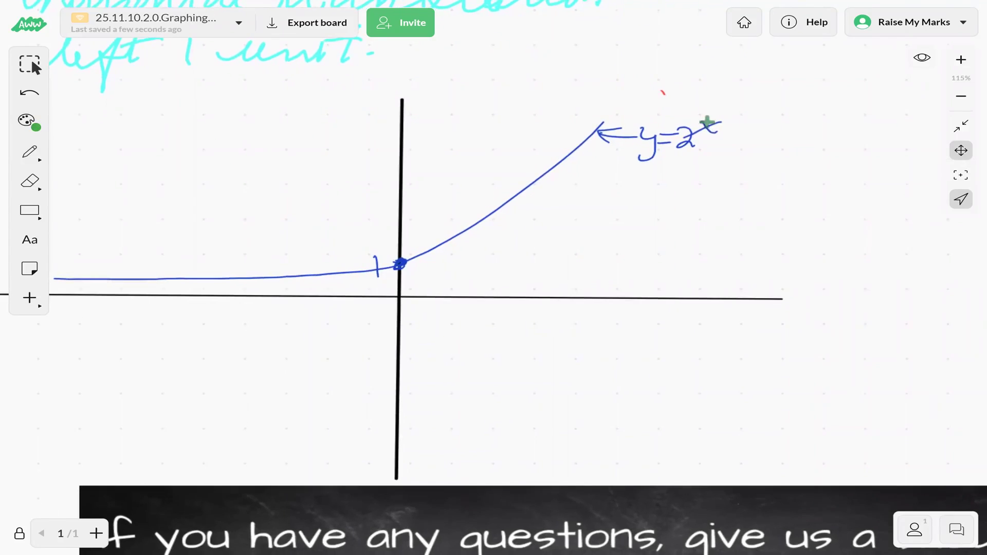
left_click(29, 152)
left_click_drag(399, 261, 391, 267)
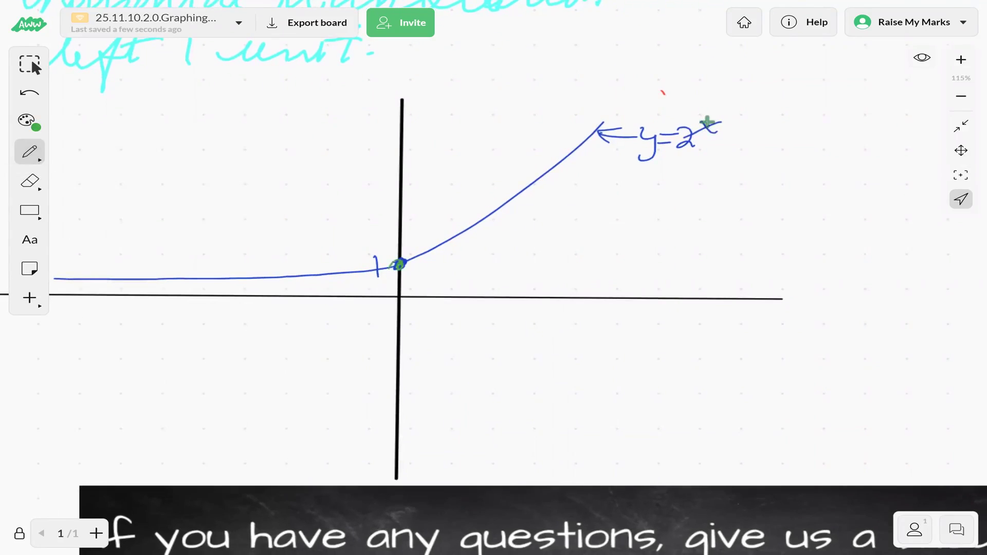
mouse_move(327, 266)
left_mouse_down()
mouse_move(338, 263)
mouse_move(319, 312)
left_mouse_up()
left_click_drag(328, 308, 328, 324)
- Draw the green exponential curve through the shifted point and label it "y = 2^(x+1)" with an arrow
left_click_drag(334, 266, 48, 279)
mouse_move(333, 264)
left_mouse_down()
mouse_move(374, 257)
mouse_move(446, 211)
mouse_move(610, 58)
mouse_move(594, 75)
mouse_move(606, 90)
left_mouse_up()
left_click_drag(589, 78, 655, 78)
left_click_drag(674, 75, 679, 102)
mouse_move(705, 78)
left_mouse_down()
mouse_move(748, 88)
mouse_move(761, 74)
left_mouse_up()
mouse_move(766, 61)
left_mouse_down()
mouse_move(751, 72)
mouse_move(787, 62)
left_mouse_up()
left_click_drag(806, 58, 809, 75)
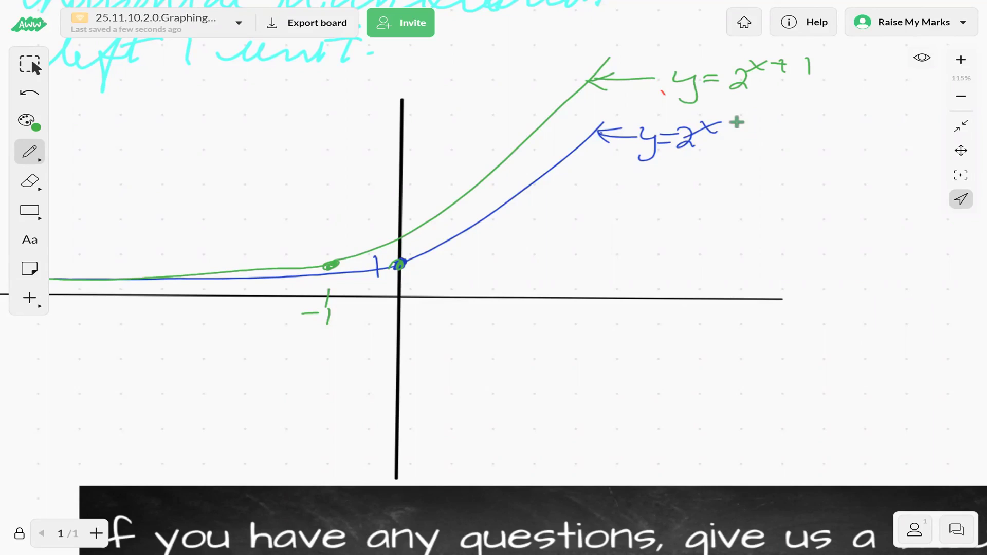
- In dark red, mark the green curve's point at x = -1 and its reflection below the horizontal axis, labelling -1 on the vertical axis
left_click(29, 122)
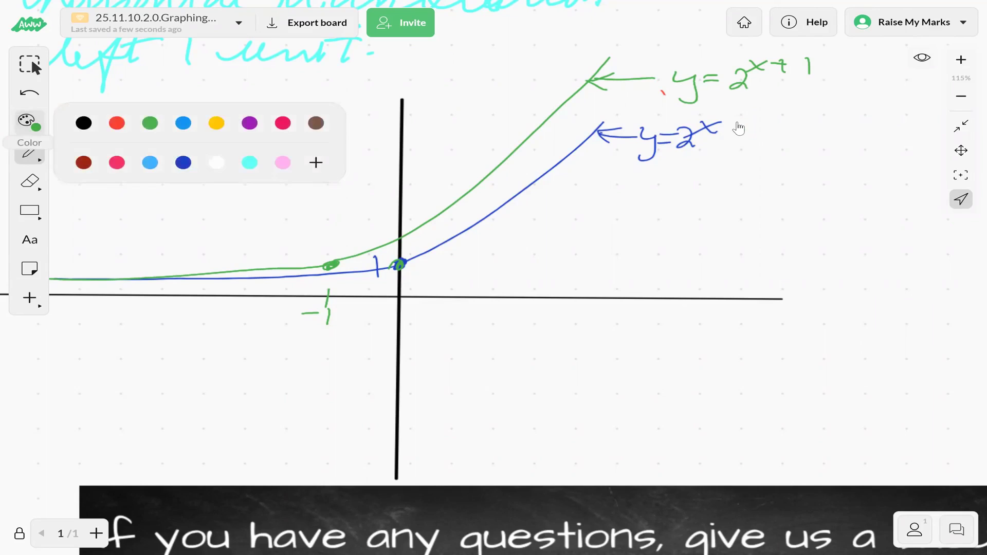
left_click(84, 163)
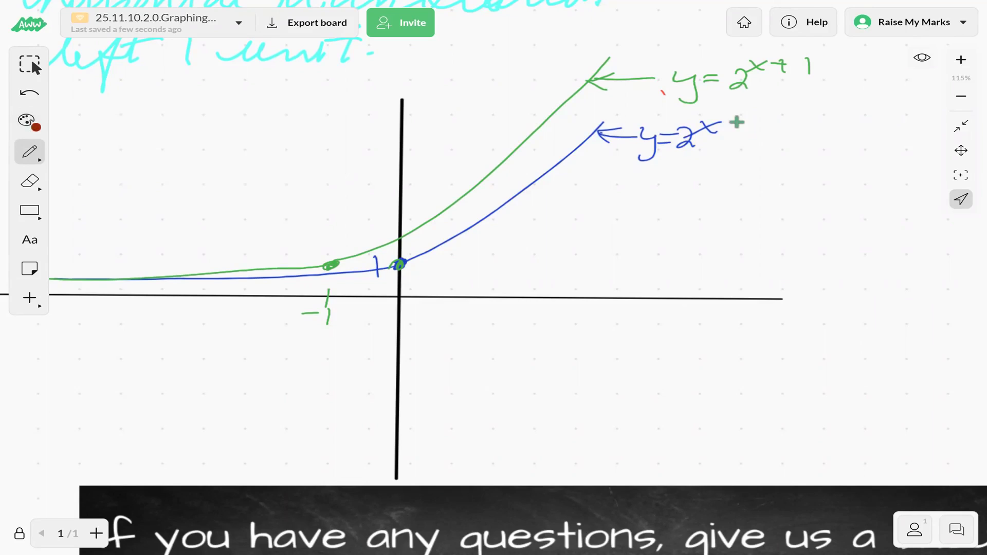
left_click_drag(335, 265, 333, 263)
left_click_drag(322, 354, 323, 356)
mouse_move(384, 356)
left_mouse_down()
mouse_move(402, 355)
mouse_move(373, 356)
left_mouse_up()
- Draw the dark red reflected curve through the lower point and start its arrowed label with "y = -"
left_click(961, 151)
mouse_move(617, 309)
left_mouse_down()
mouse_move(637, 247)
mouse_move(663, 233)
left_mouse_up()
left_click(30, 152)
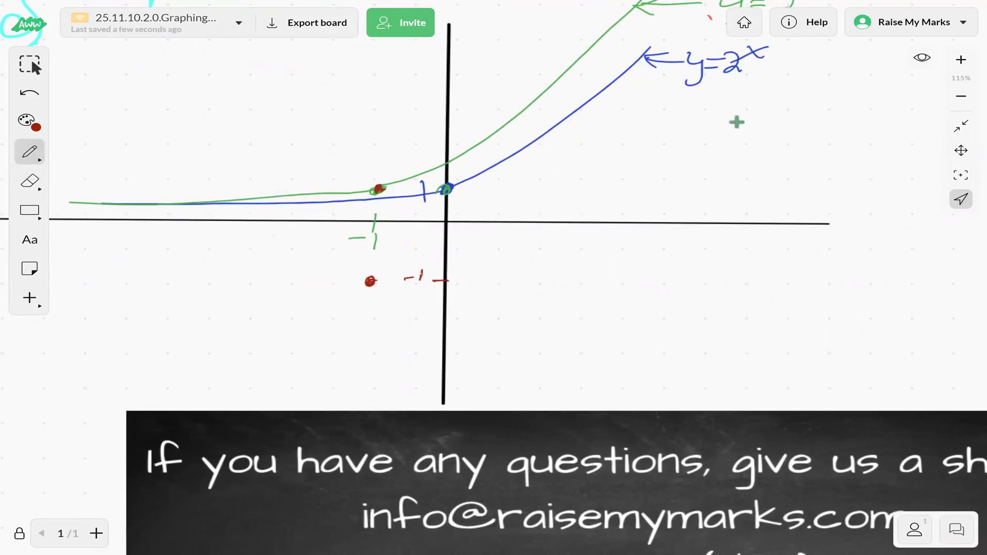
mouse_move(370, 281)
left_mouse_down()
mouse_move(181, 234)
mouse_move(65, 228)
left_mouse_up()
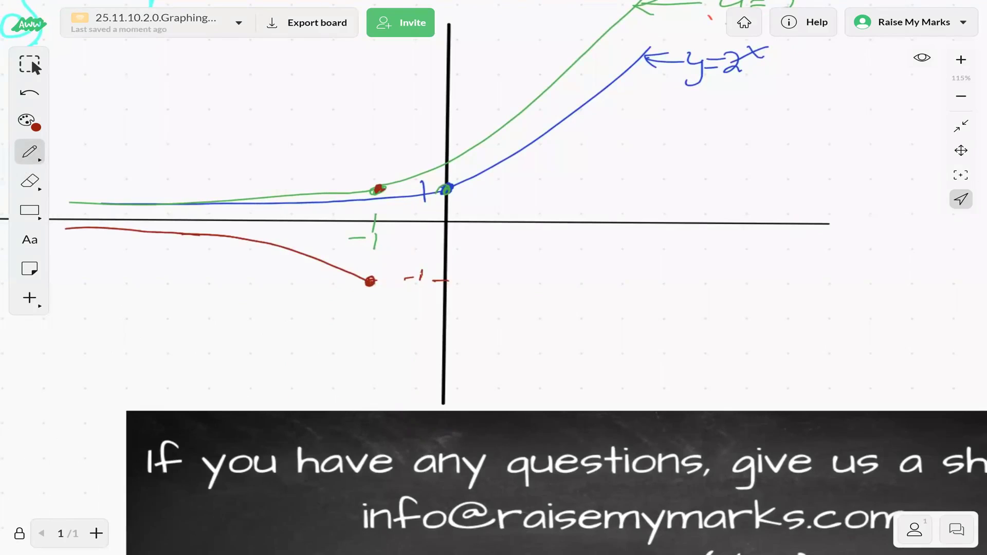
left_click_drag(371, 281, 514, 427)
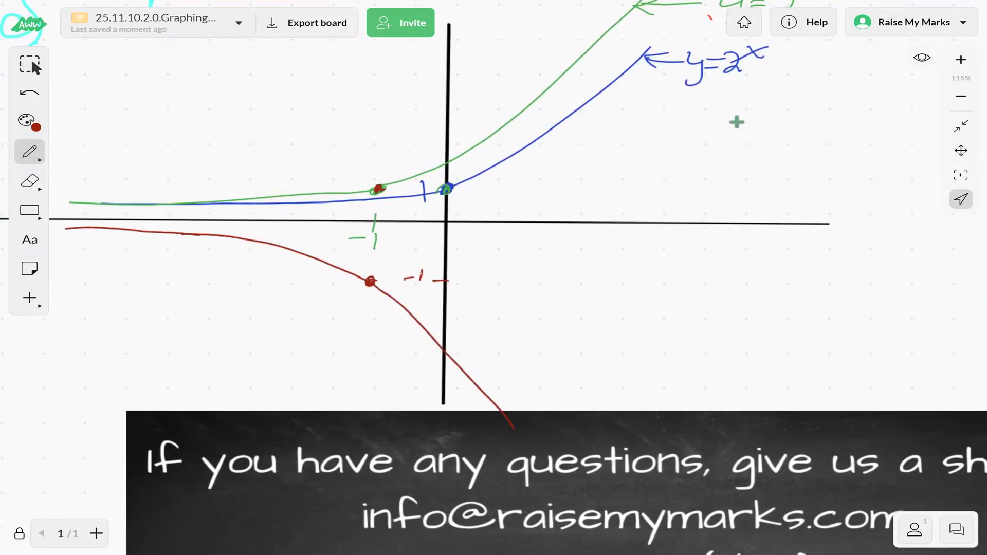
mouse_move(497, 382)
left_mouse_down()
mouse_move(511, 397)
mouse_move(553, 378)
mouse_move(566, 404)
left_mouse_up()
left_click_drag(592, 378, 607, 381)
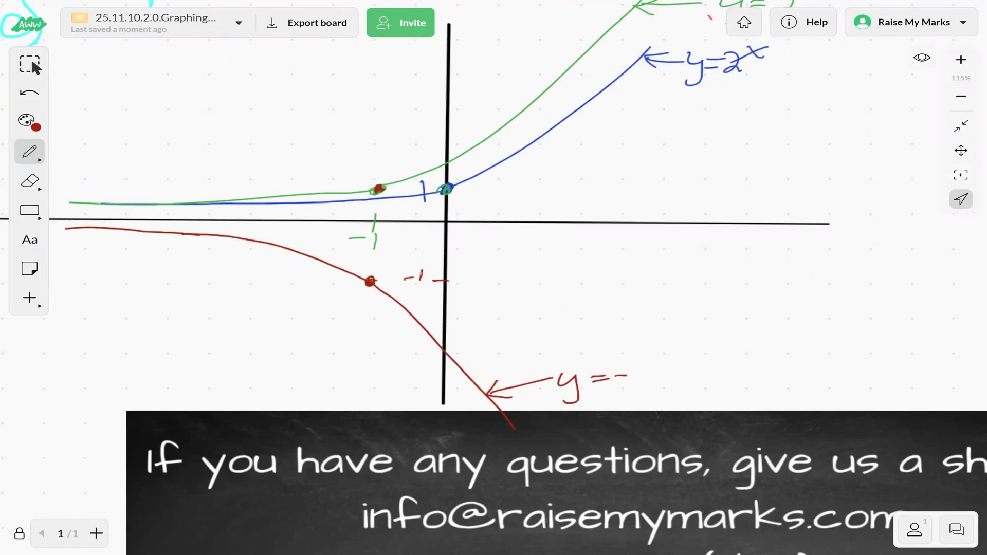